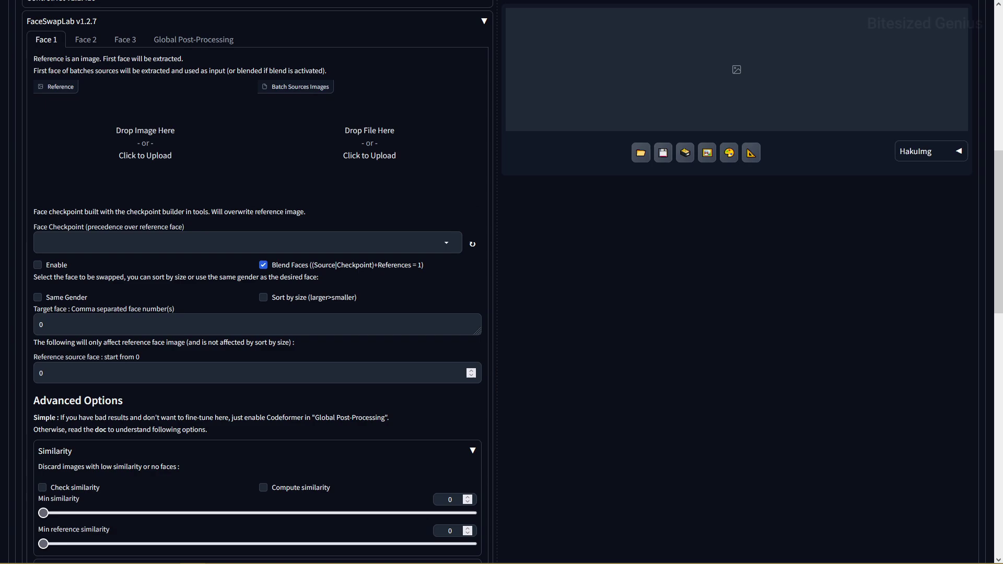
- Autoscroll past the FaceSwapLab Face 1 options down to the ReActor settings panel
middle_click(529, 209)
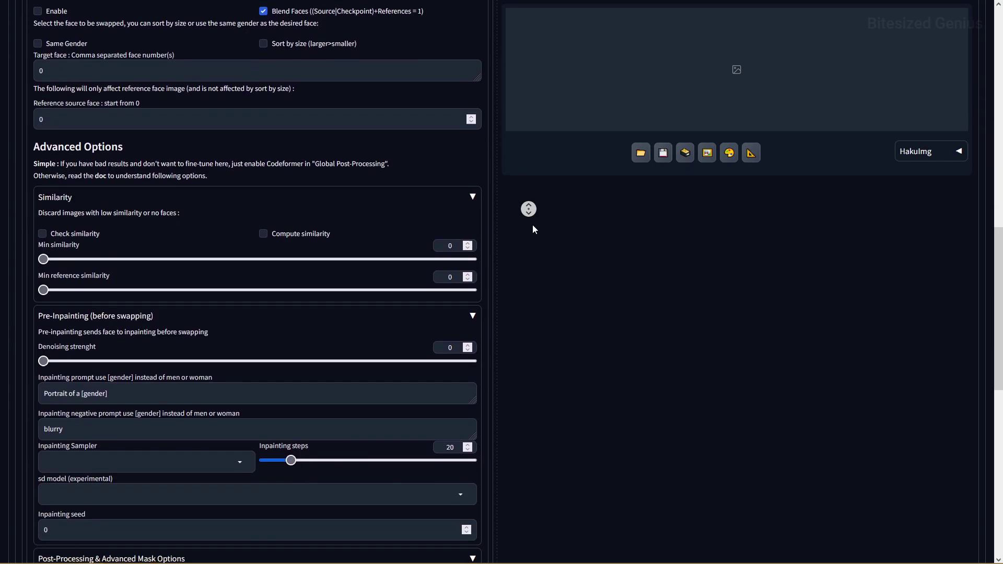
click(532, 226)
scroll(533, 227, down, 1)
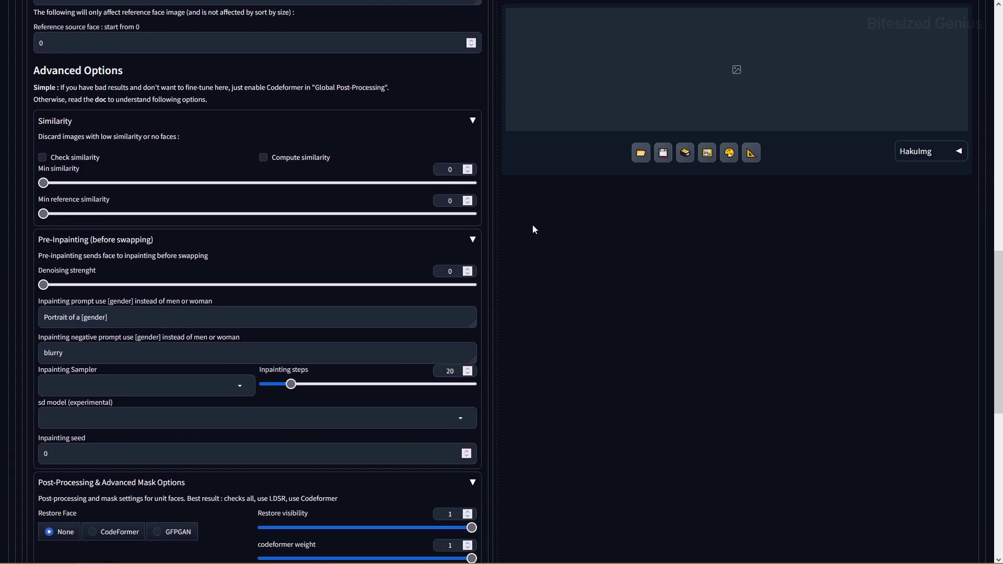
middle_click(532, 224)
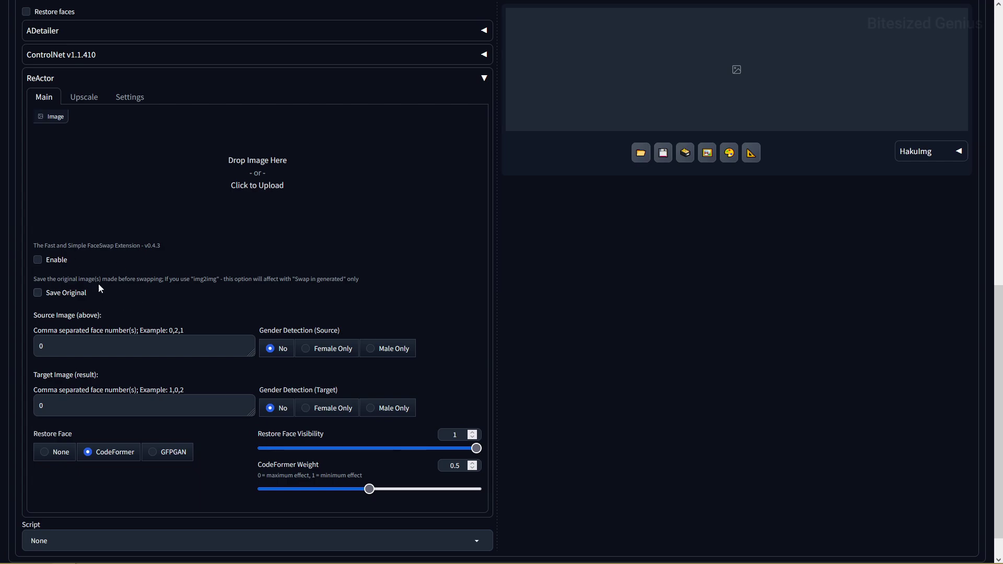
- Enable ReActor, load the reference portrait as the source face, and turn on Save Original
click(37, 260)
drag(245, 229, 270, 190)
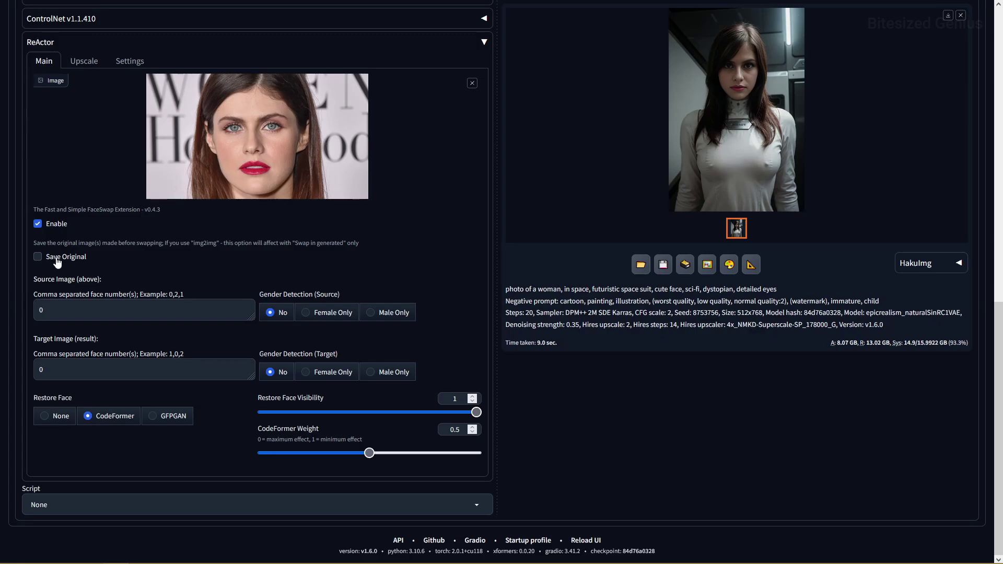
click(58, 263)
click(61, 263)
click(61, 262)
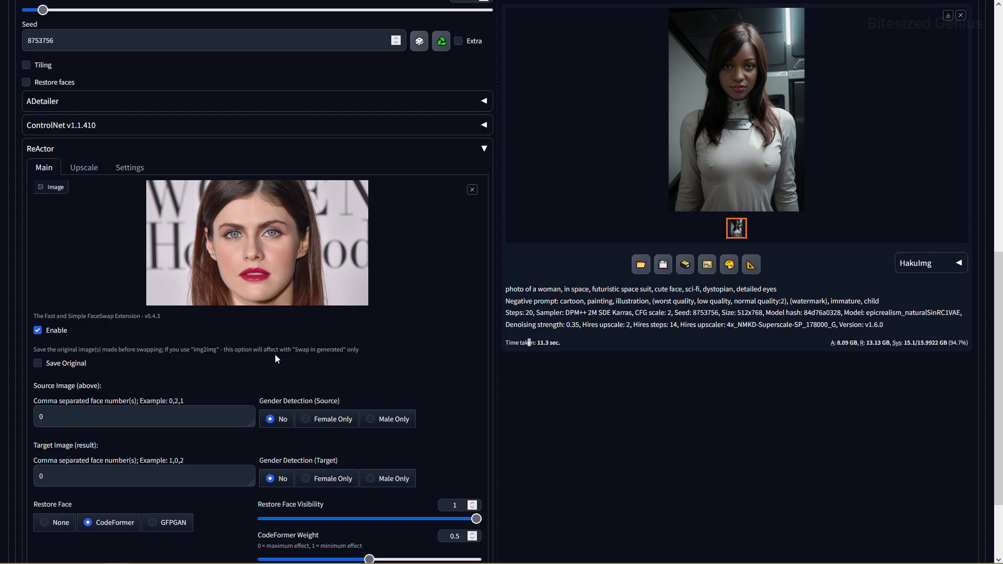
- Set ReActor's source Gender Detection and generate a new face-swapped portrait
click(389, 424)
scroll(512, 366, down, 2)
scroll(644, 415, up, 10)
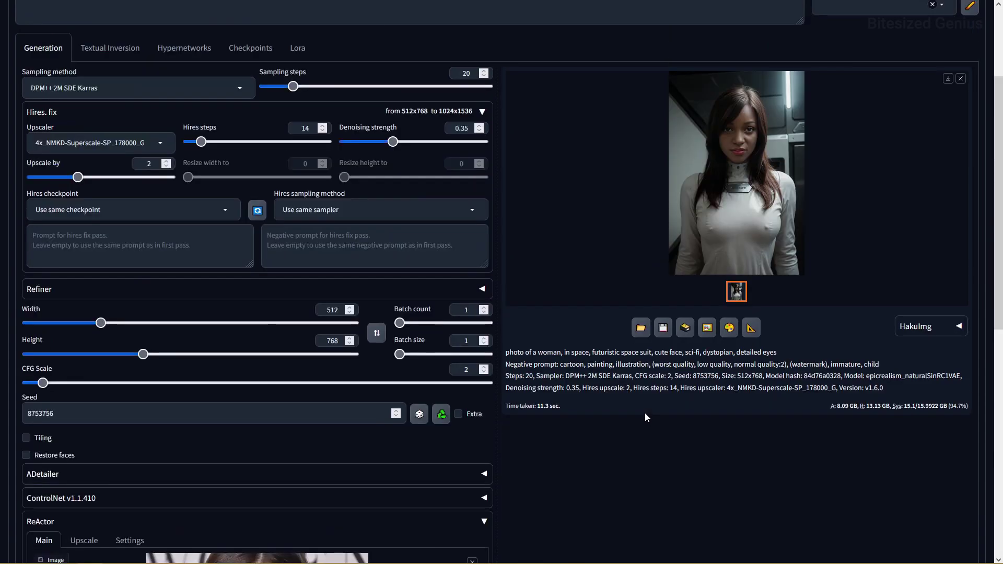
click(891, 97)
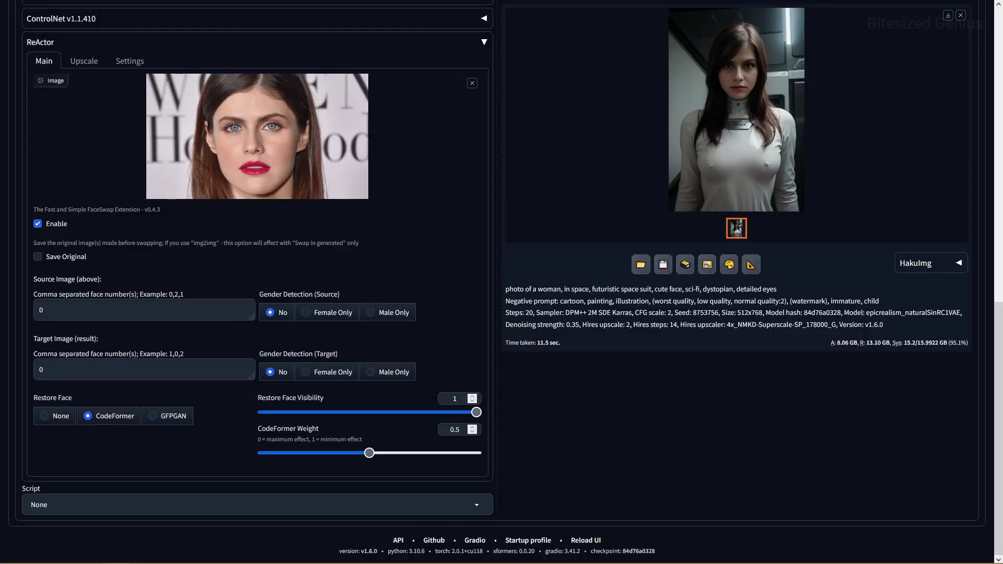
- Keep CodeFormer face restoration and set ReActor's upscale Scale by to 3
click(87, 415)
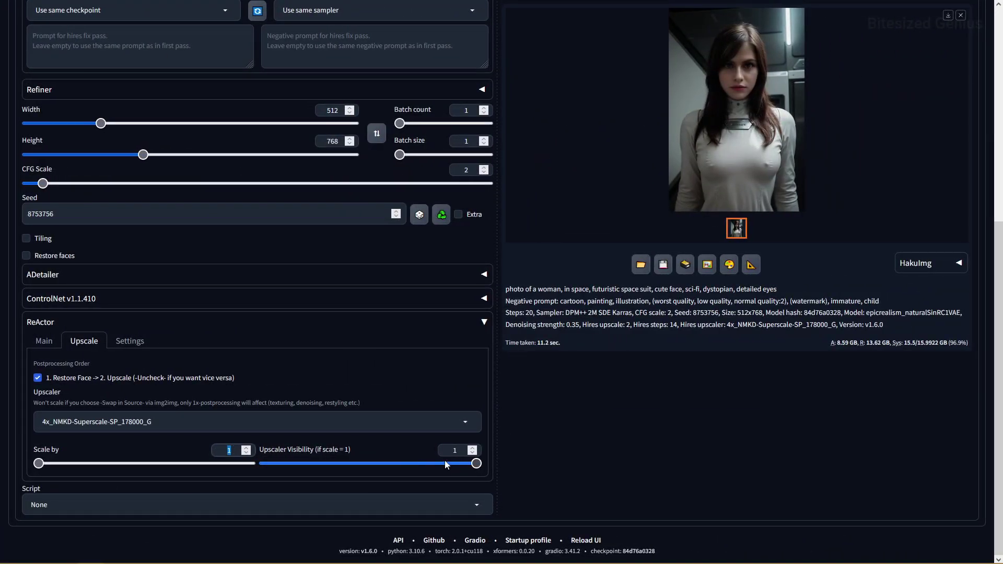
text(3)
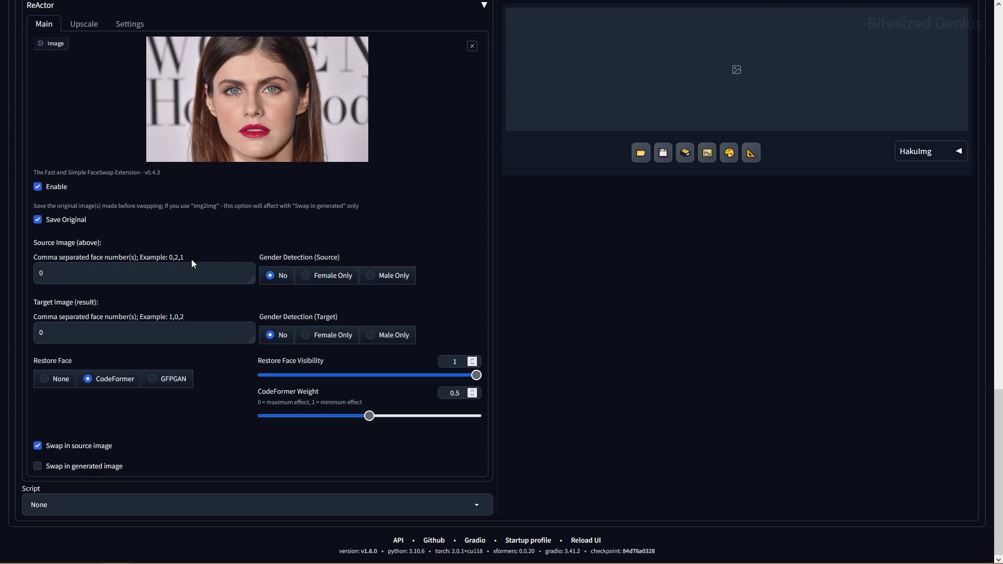
- Autoscroll through the ReActor settings and scroll back up
middle_click(585, 356)
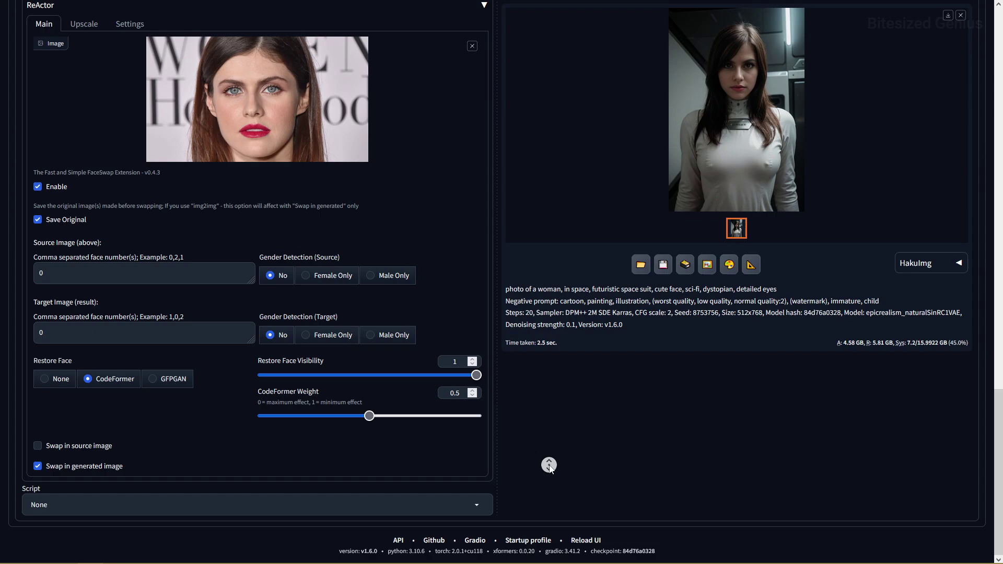
scroll(549, 465, up, 2)
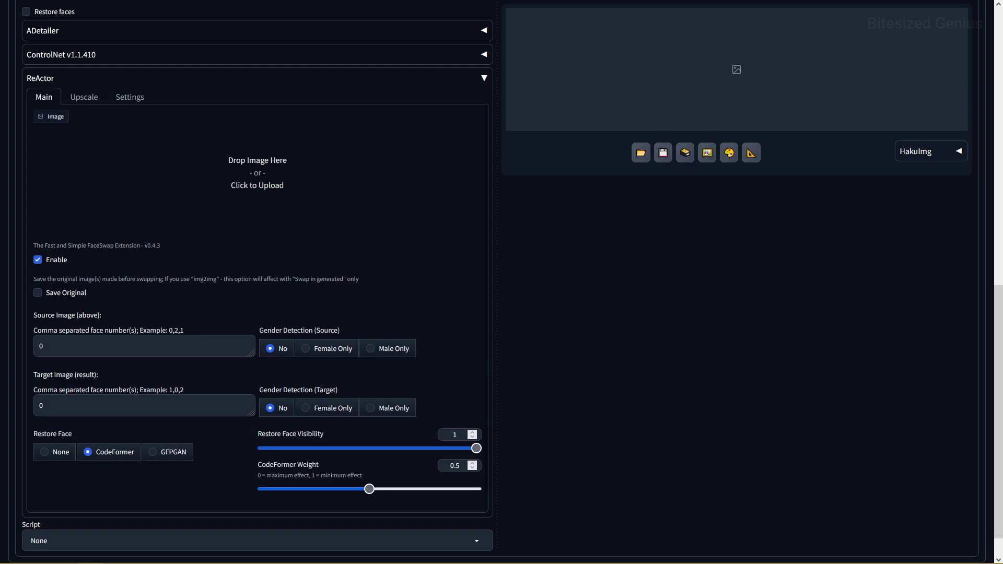
- Load the reference face photo into ReActor and generate a new space-suit portrait with Ctrl+Enter
drag(0, 251, 274, 186)
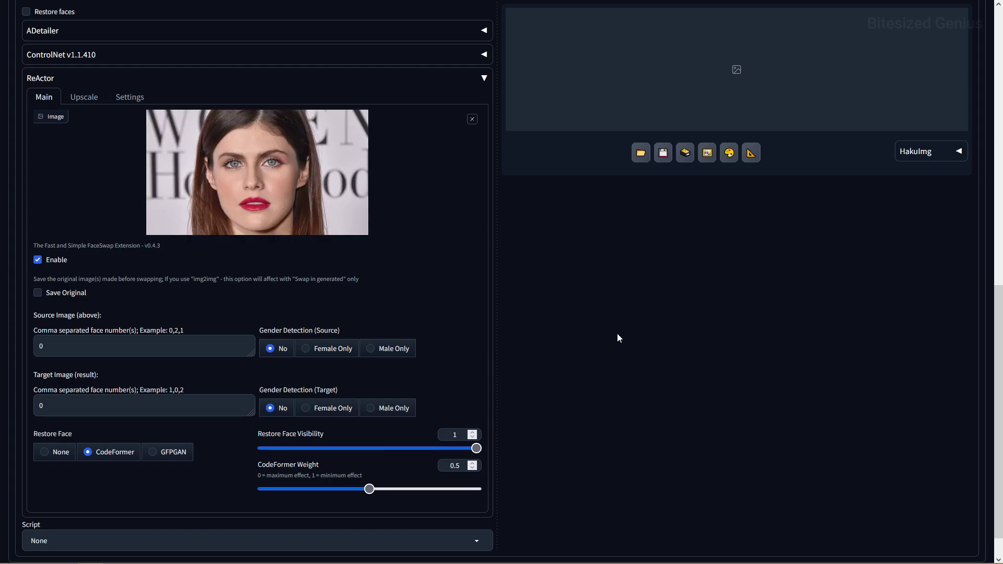
scroll(590, 350, up, 5)
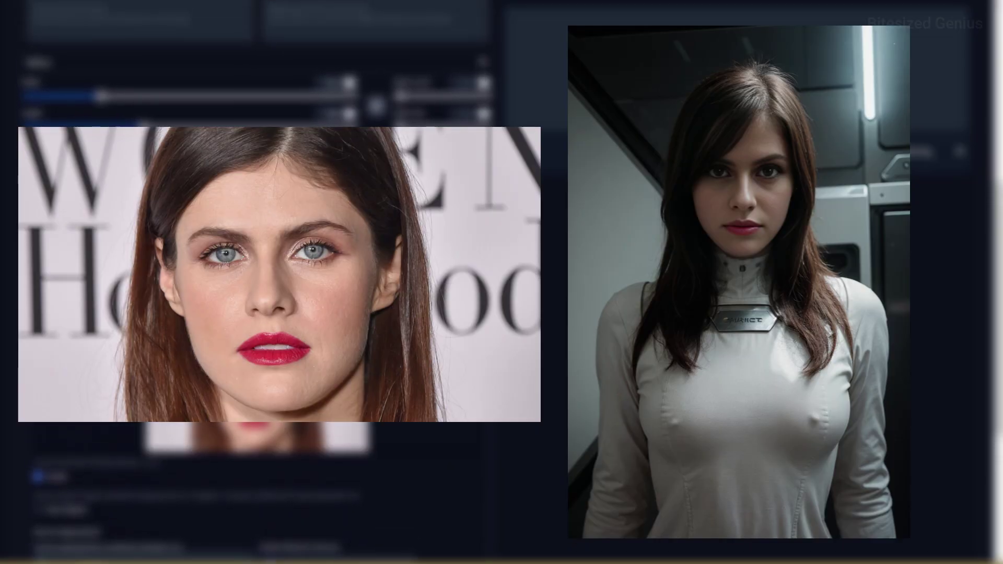
scroll(251, 282, up, 8)
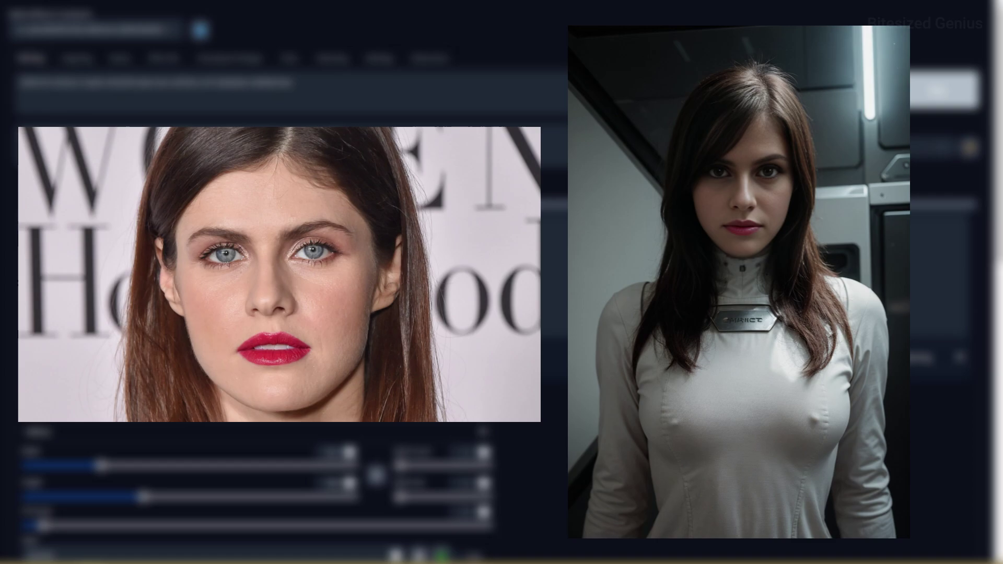
key(ctrl+Return)
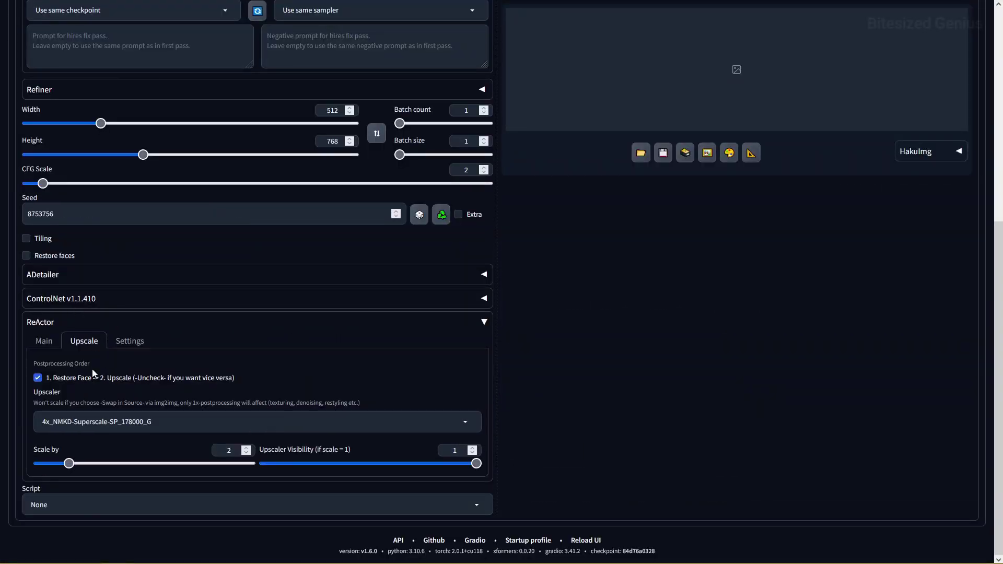
- Turn off Restore Face before upscaling in ReActor's Upscale options
click(39, 380)
middle_click(591, 437)
scroll(594, 420, up, 10)
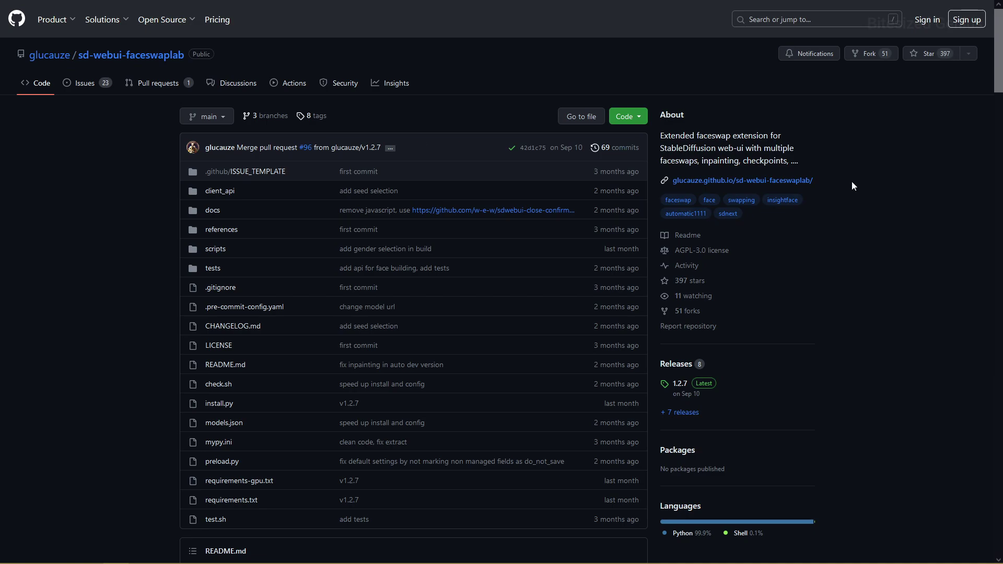
- Browse the sd-webui-faceswaplab GitHub repository to copy its URL
middle_click(956, 110)
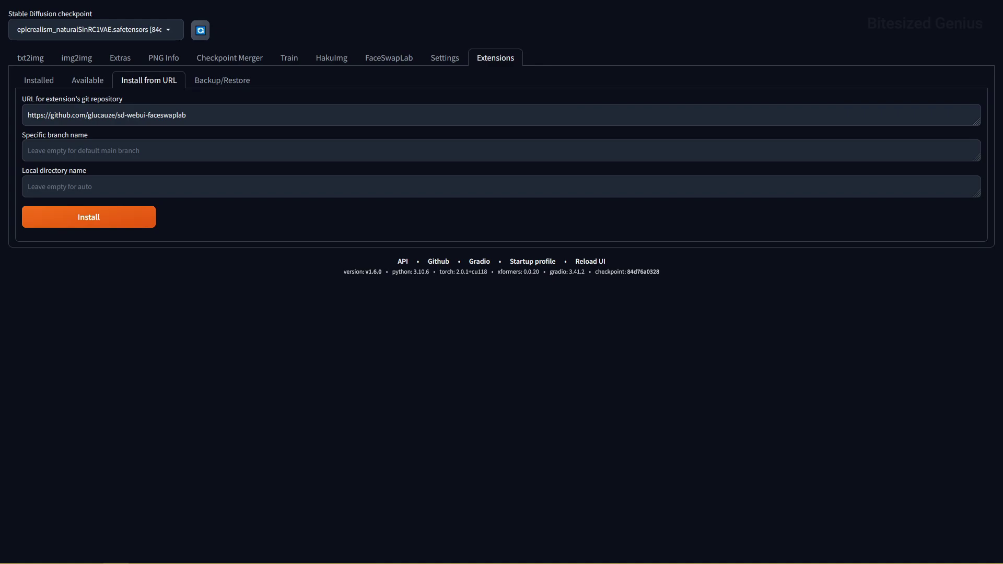
- View the FaceSwapLab Tools > Build page, then return to txt2img's FaceSwapLab v1.2.7 panel
click(388, 58)
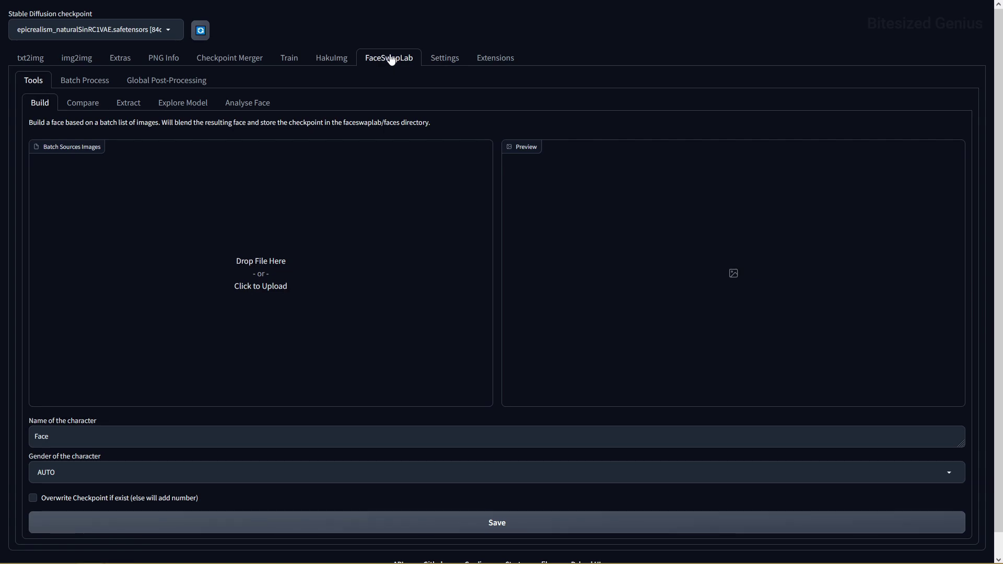
click(30, 58)
scroll(64, 136, down, 8)
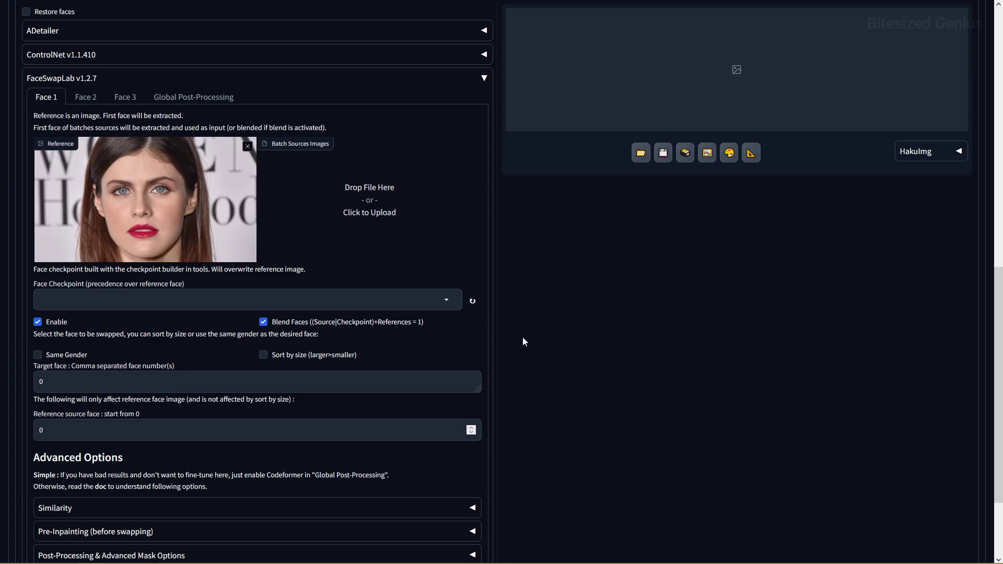
- Enable FaceSwapLab Face 1 and generate a face-swapped portrait
middle_click(540, 361)
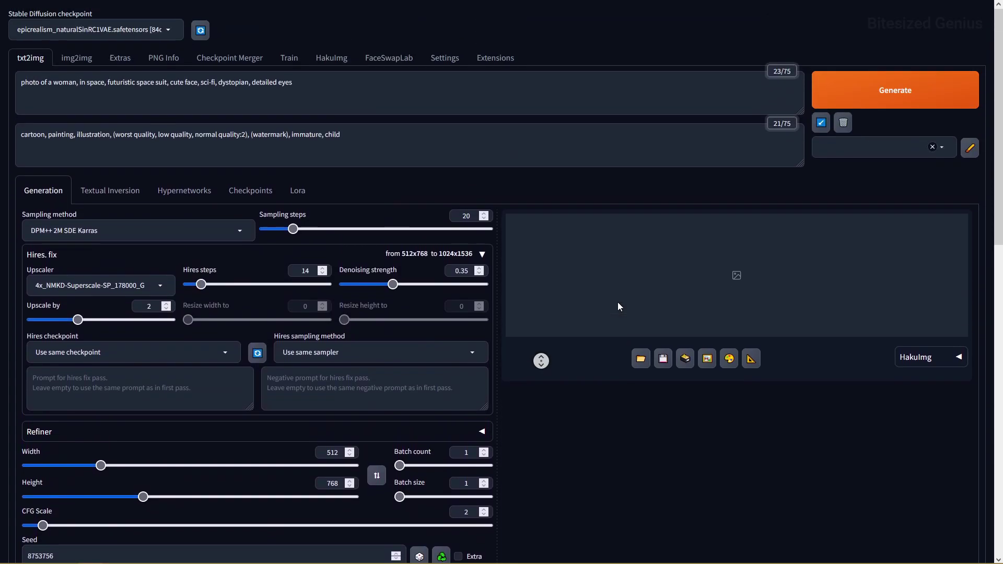
click(619, 306)
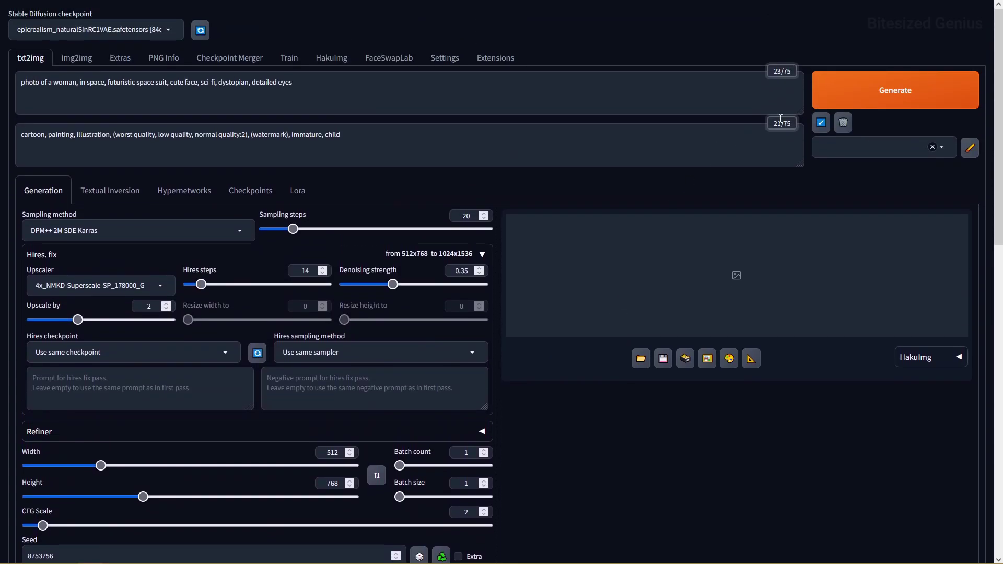
click(888, 96)
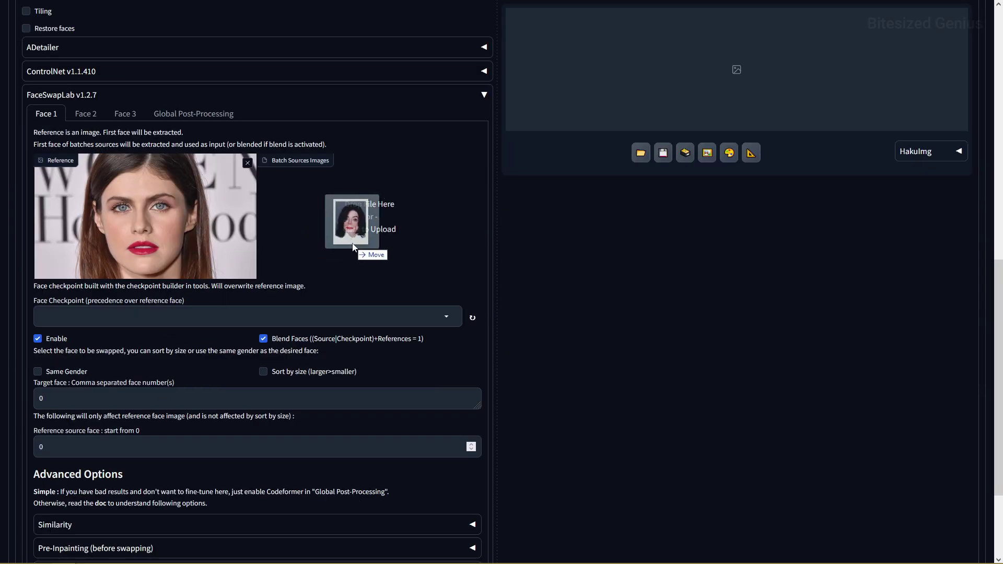
- Add a second face photo as batch source and generate with Blend Faces on
drag(342, 220, 370, 214)
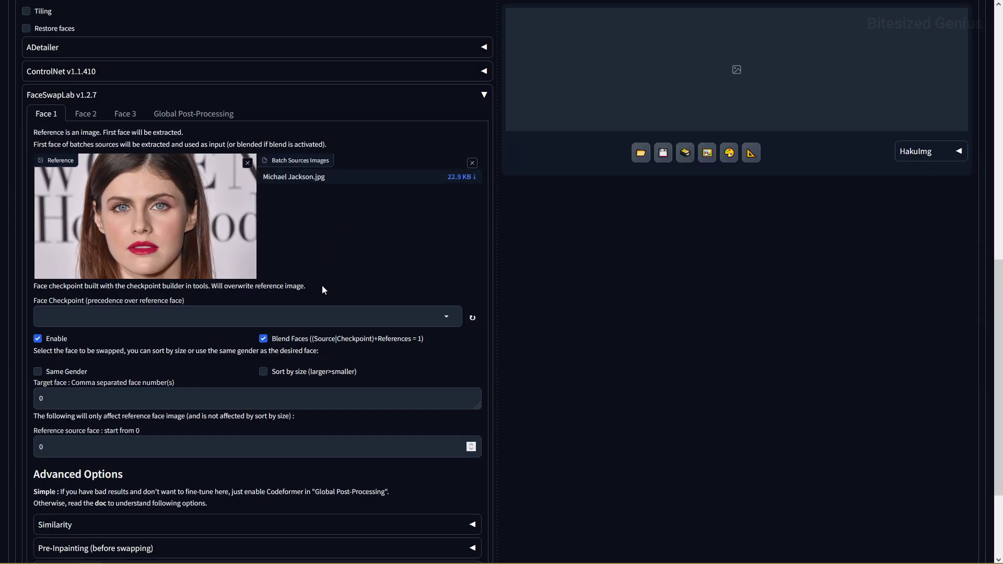
double_click(48, 339)
middle_click(553, 414)
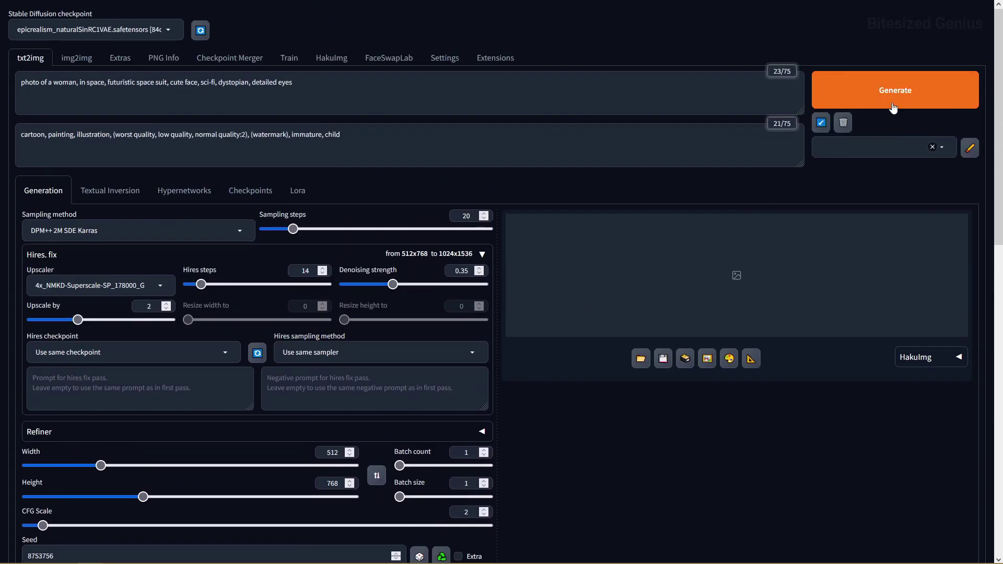
click(891, 99)
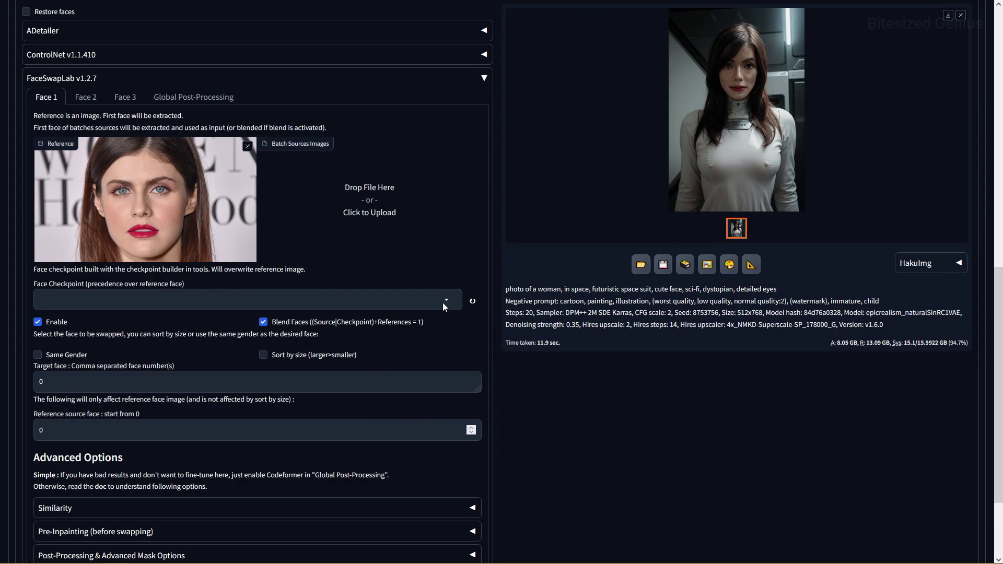
- Keep FaceSwapLab's Face Checkpoint at None
click(443, 299)
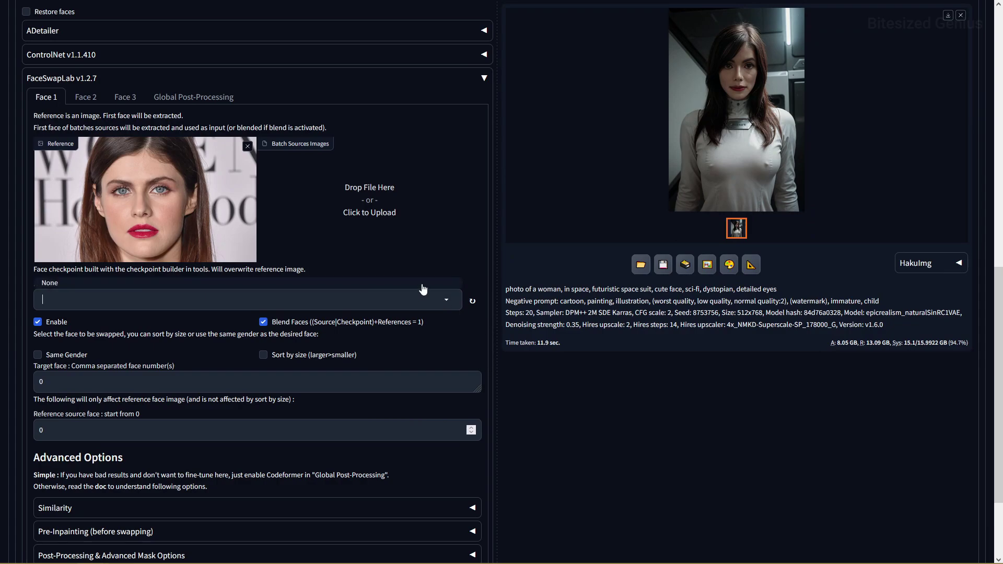
click(422, 285)
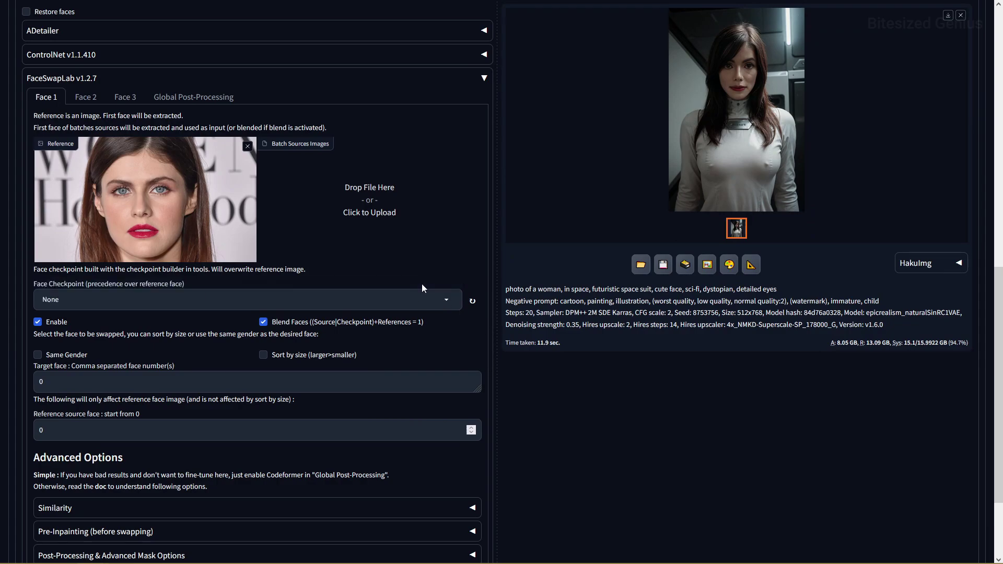
click(445, 300)
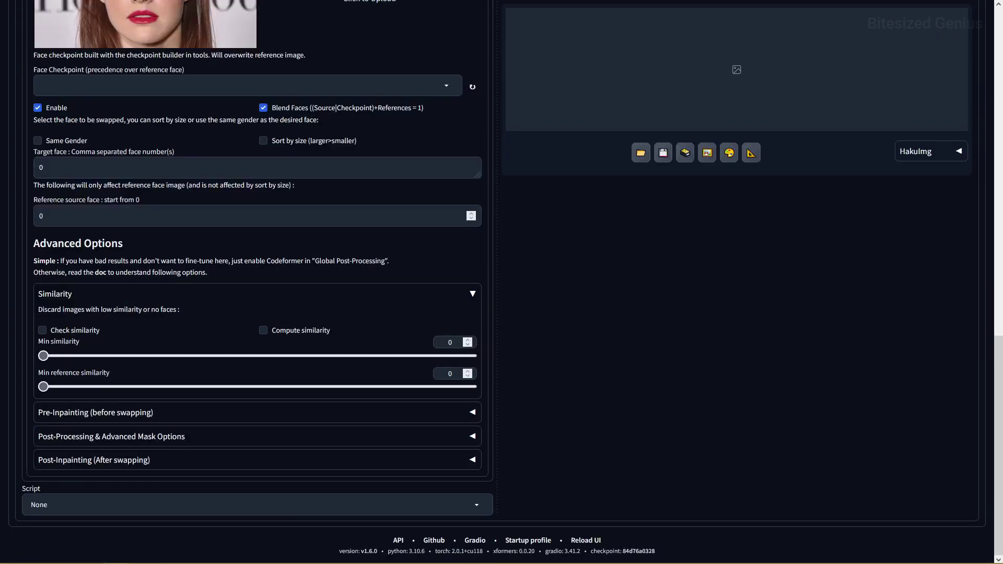
- Turn on Check similarity with minimum reference similarity 0.9
click(43, 331)
click(448, 374)
text(.9)
- Generate a batch of four face-swapped portraits, then scroll down toward Post-Processing
scroll(620, 372, up, 6)
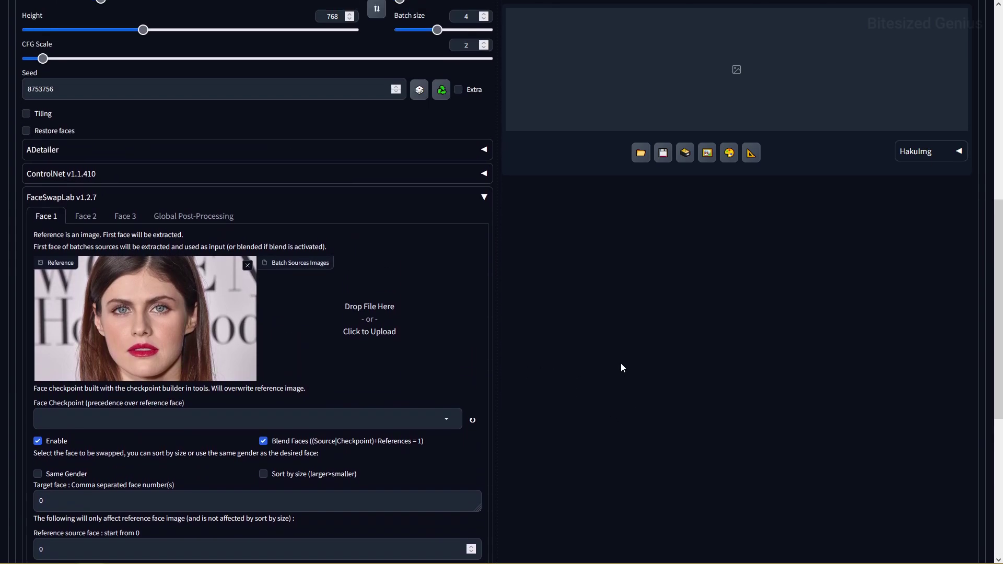
middle_click(682, 439)
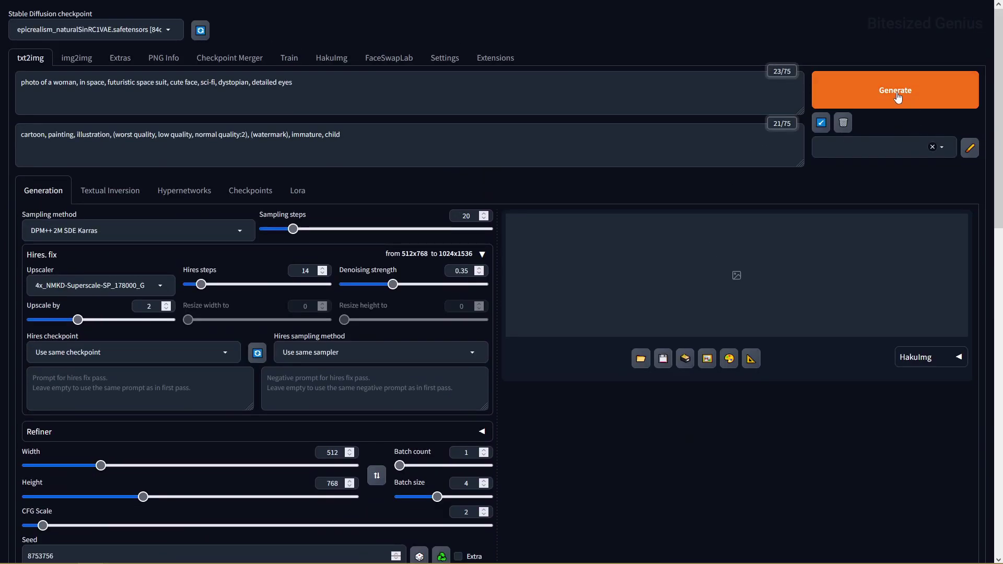
click(896, 94)
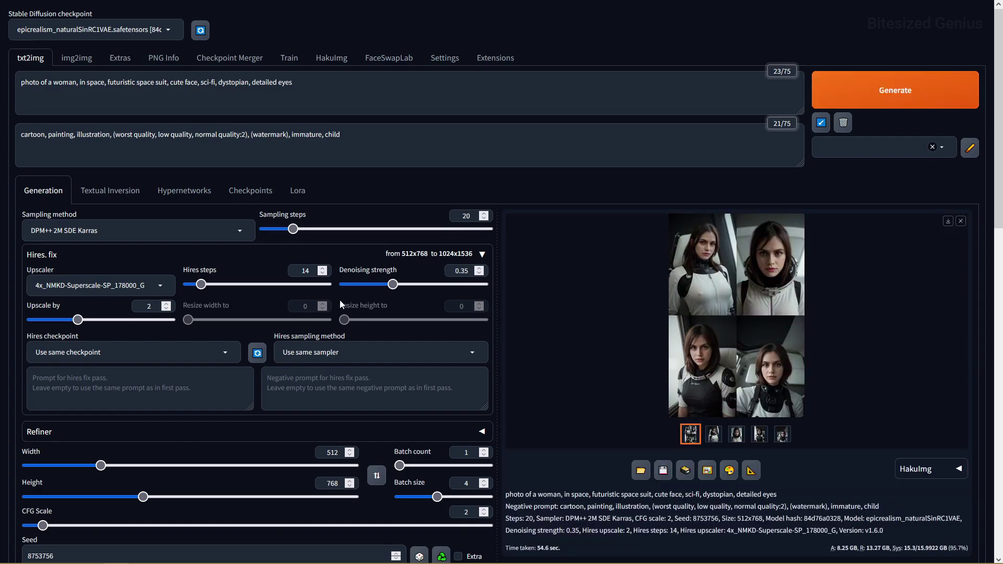
scroll(400, 382, down, 15)
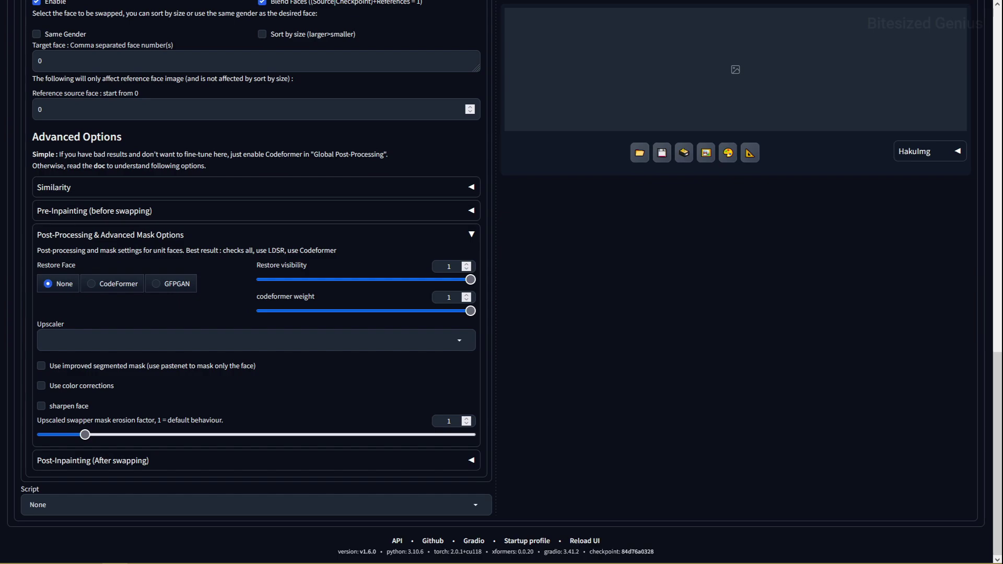
- Set post-processing to CodeFormer restore, 4x_NMKD-Superscale-SP_178000_G upscaler, and improved segmented mask
click(137, 287)
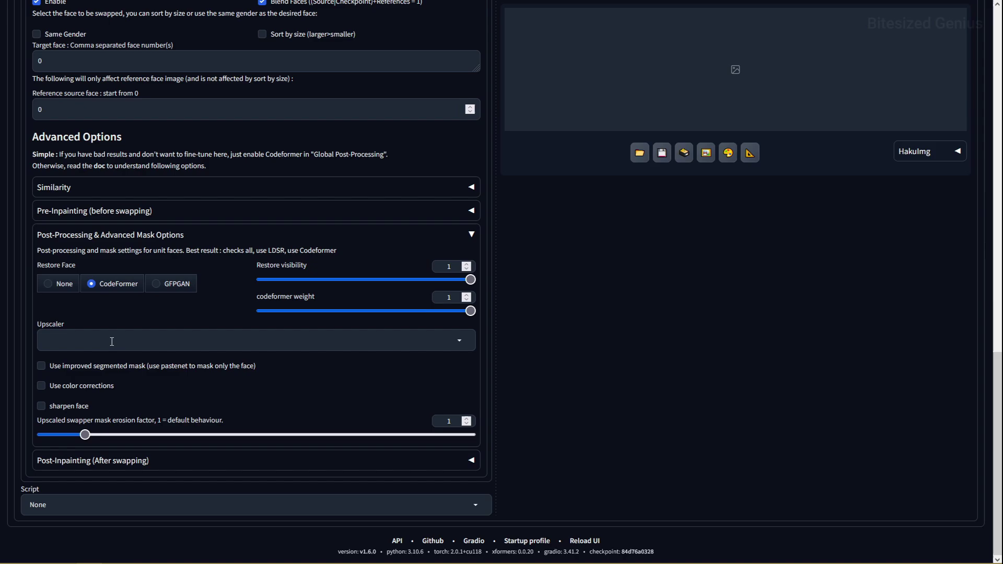
click(112, 345)
click(94, 235)
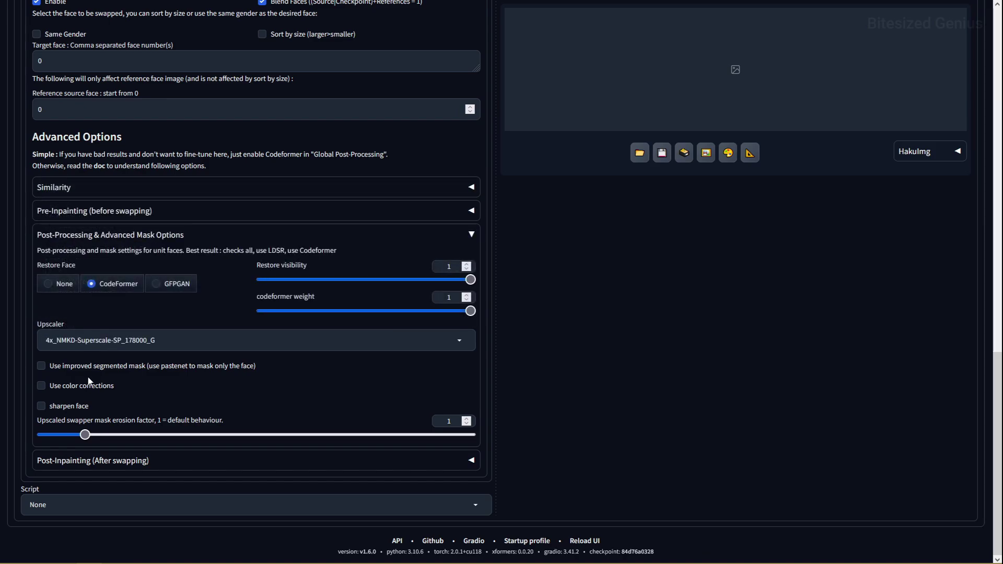
click(88, 368)
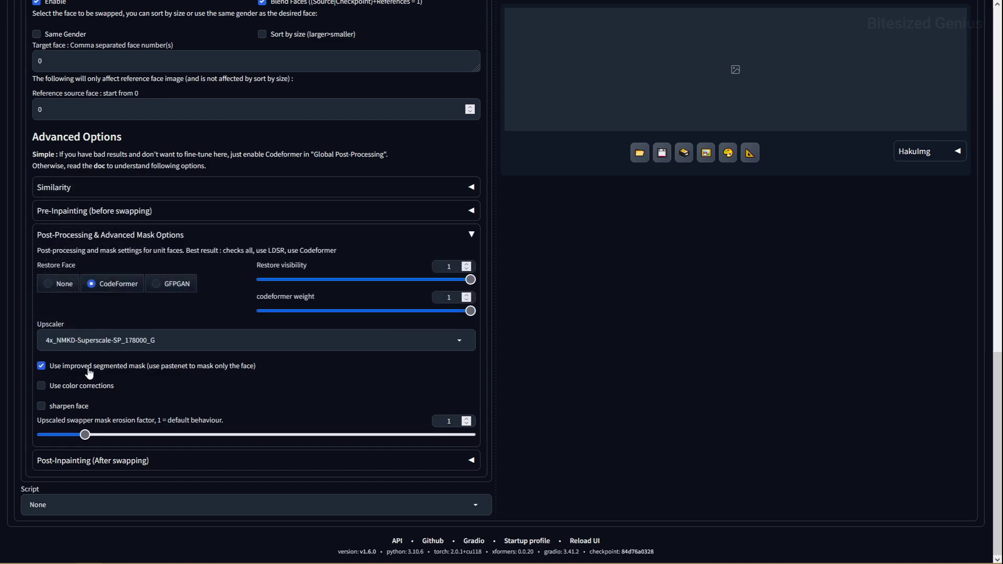
middle_click(711, 423)
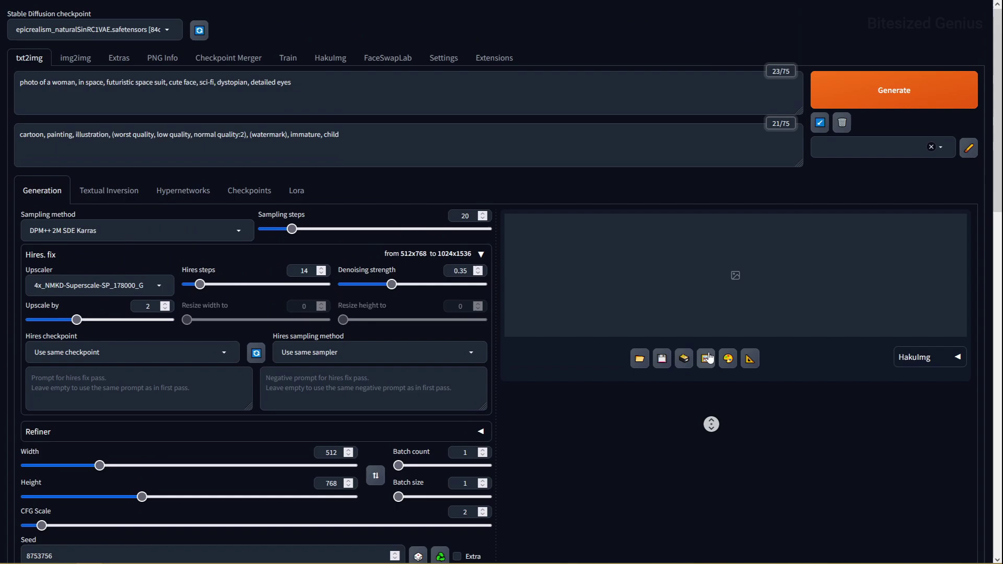
- Generate a new image using the updated FaceSwapLab post-processing settings
click(877, 102)
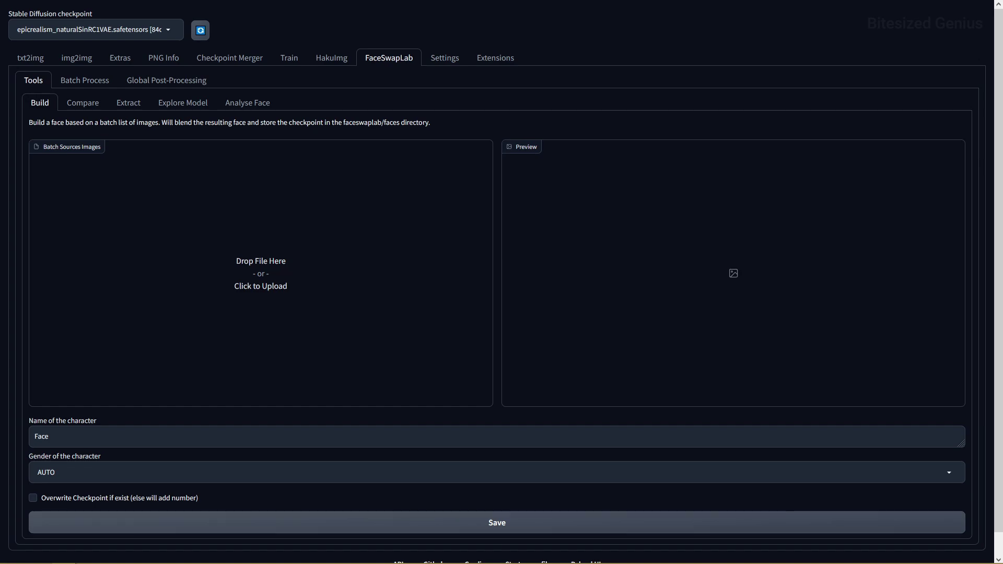
- Build and save a face checkpoint from the reference photo under the character's name
drag(147, 246, 189, 259)
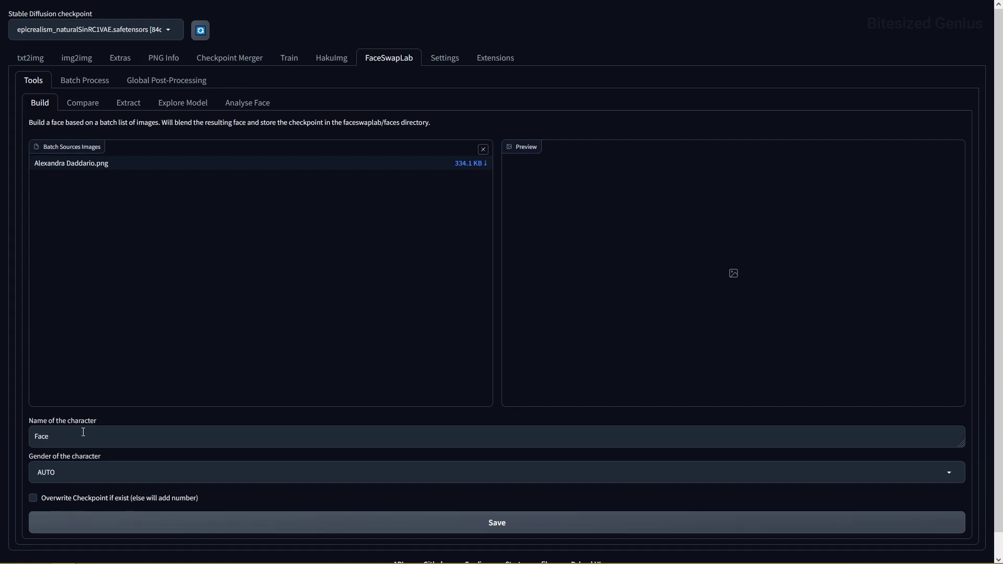
drag(83, 432, 17, 437)
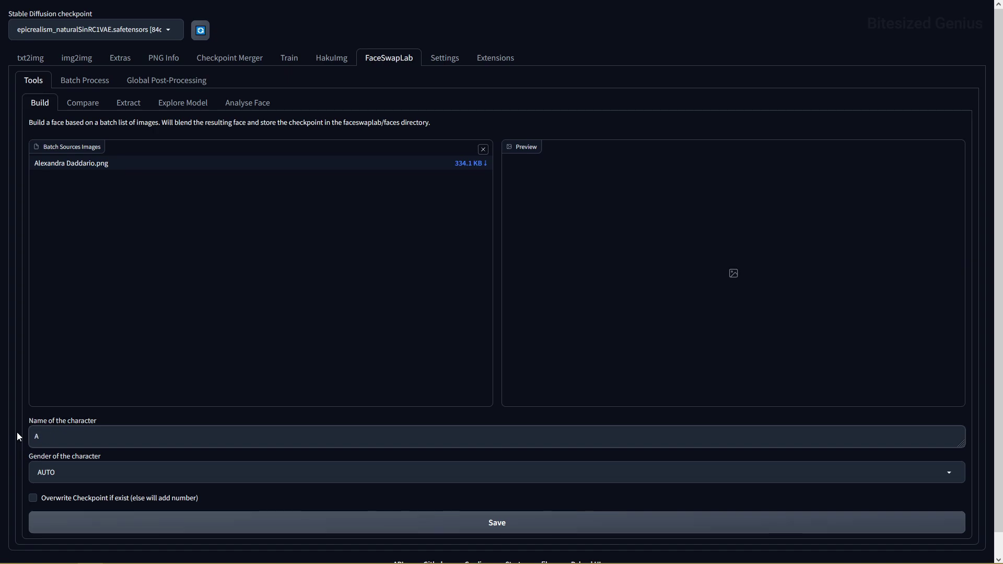
text(Alexandra Daddaru)
key(BackSpace)
text(io)
click(112, 528)
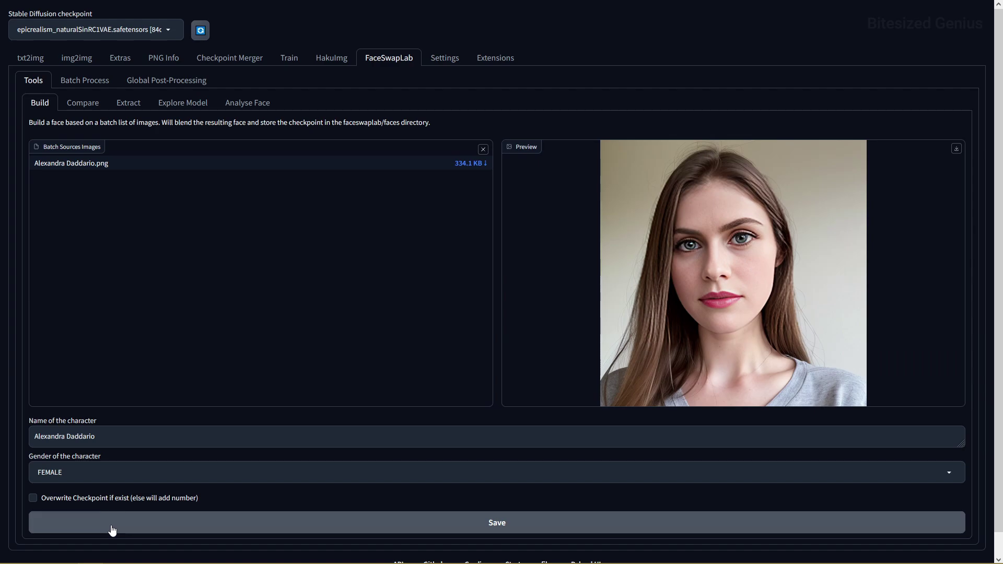
- In txt2img, select the new face checkpoint and remove the reference image
click(32, 58)
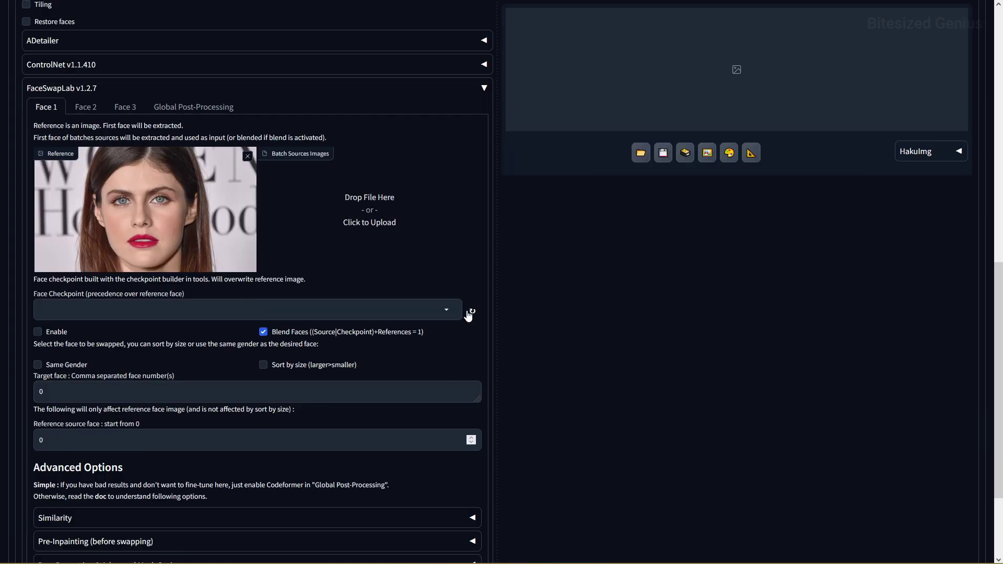
click(414, 309)
click(217, 294)
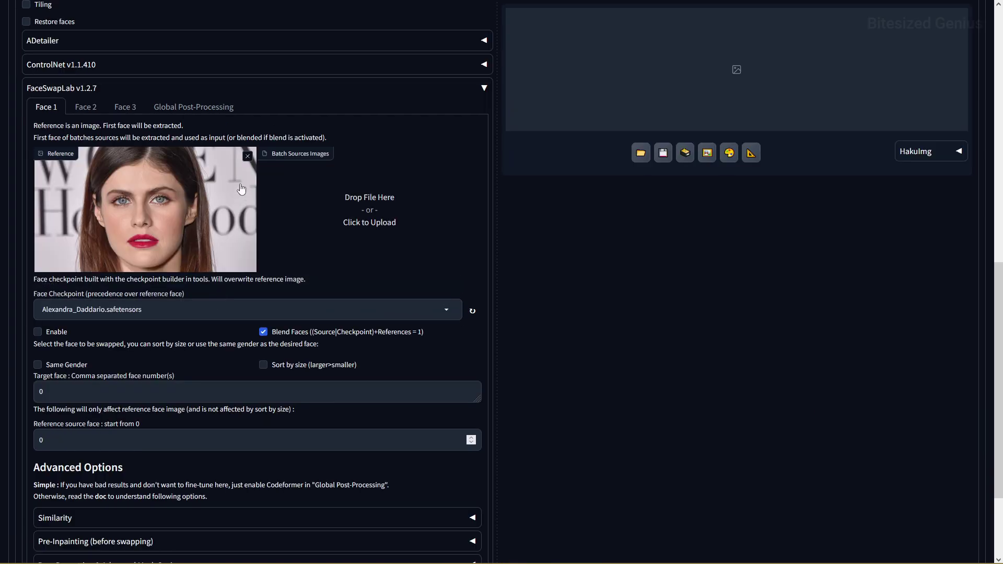
click(248, 156)
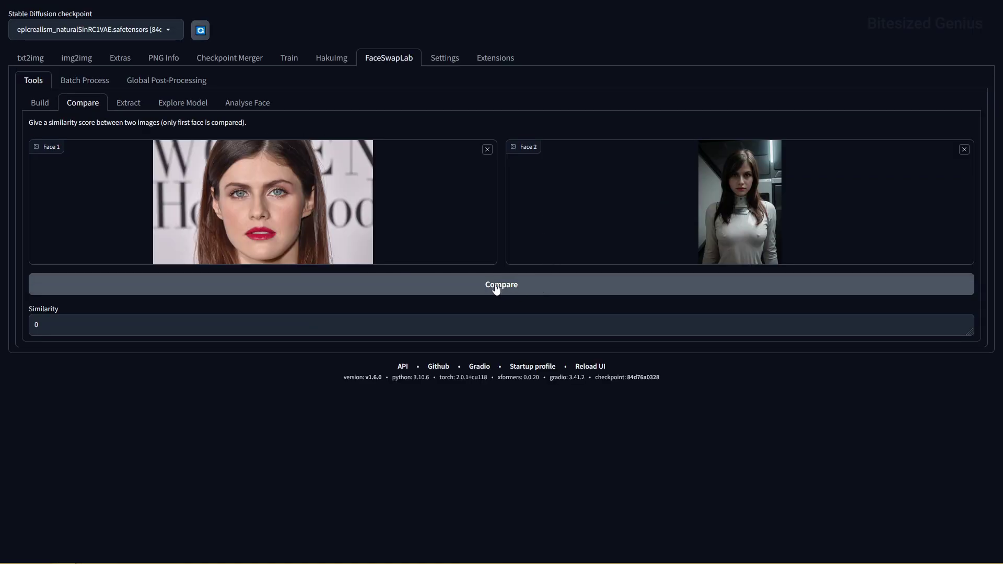
- Compare face similarity for the loaded pair, the same face twice, then a different person's photo
click(496, 289)
drag(517, 313, 715, 272)
click(512, 287)
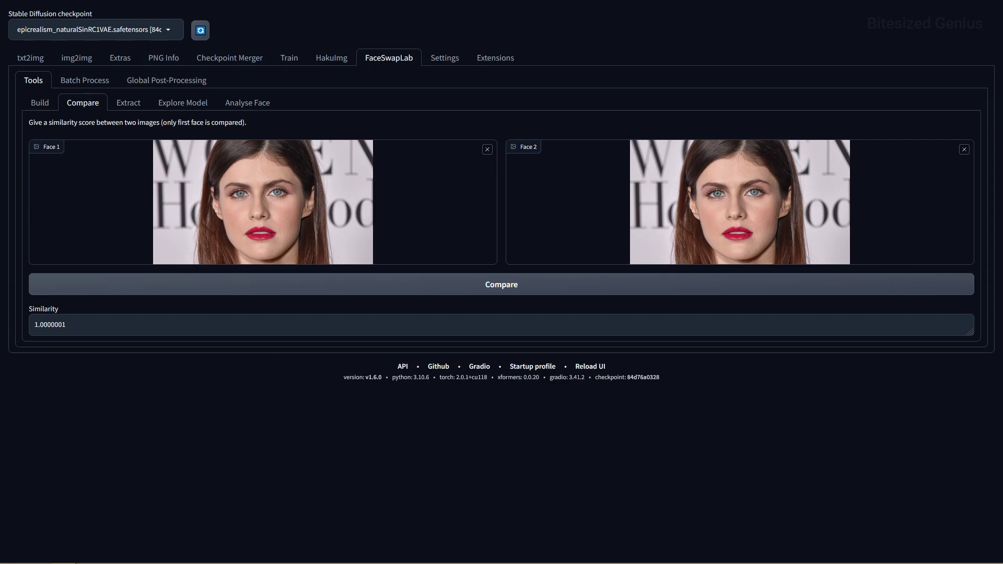
drag(89, 259, 695, 250)
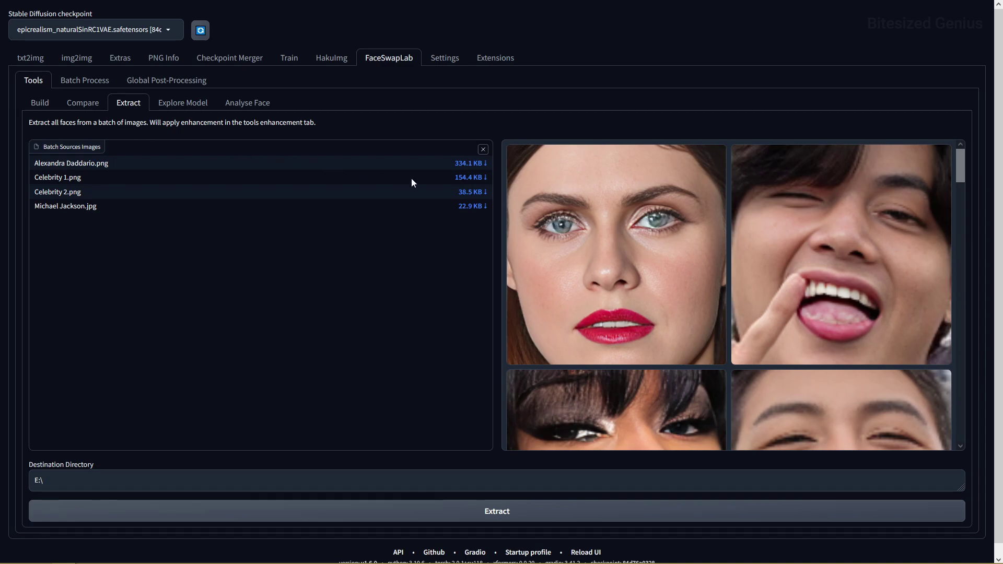
scroll(804, 235, down, 5)
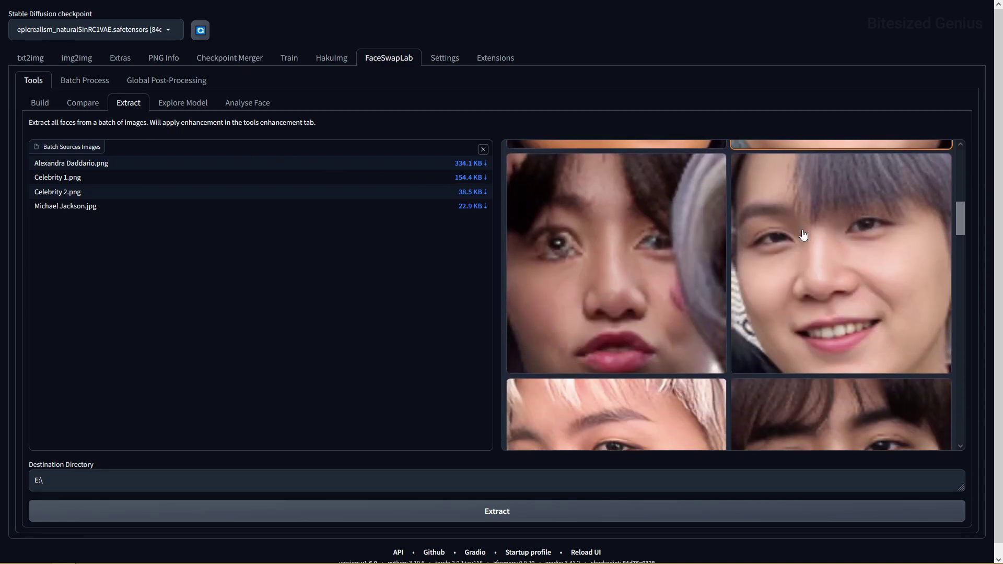
scroll(803, 235, down, 5)
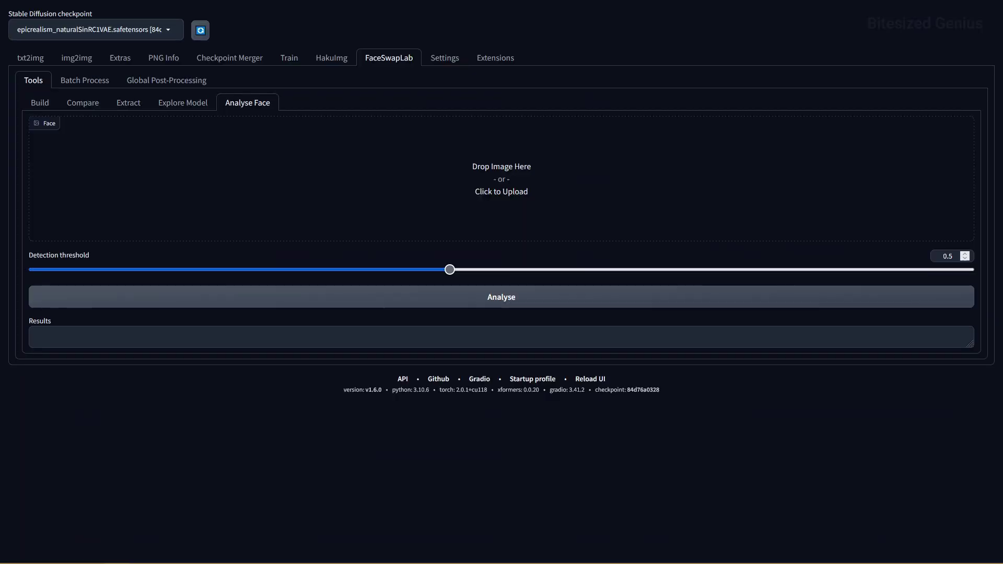
- Analyse the reference photo's face, then lower detection threshold to 0.22 and reanalyse
drag(315, 152, 313, 197)
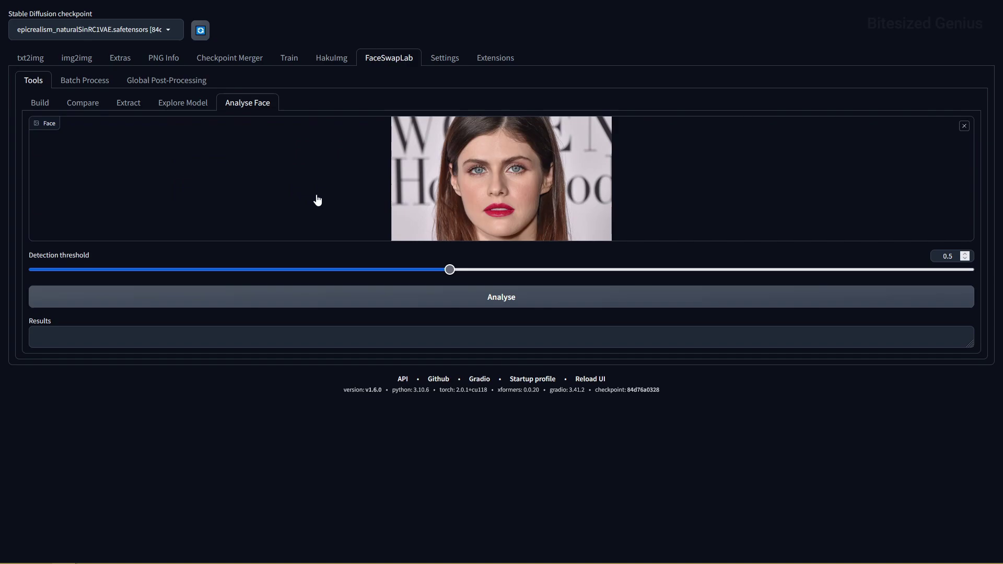
click(325, 299)
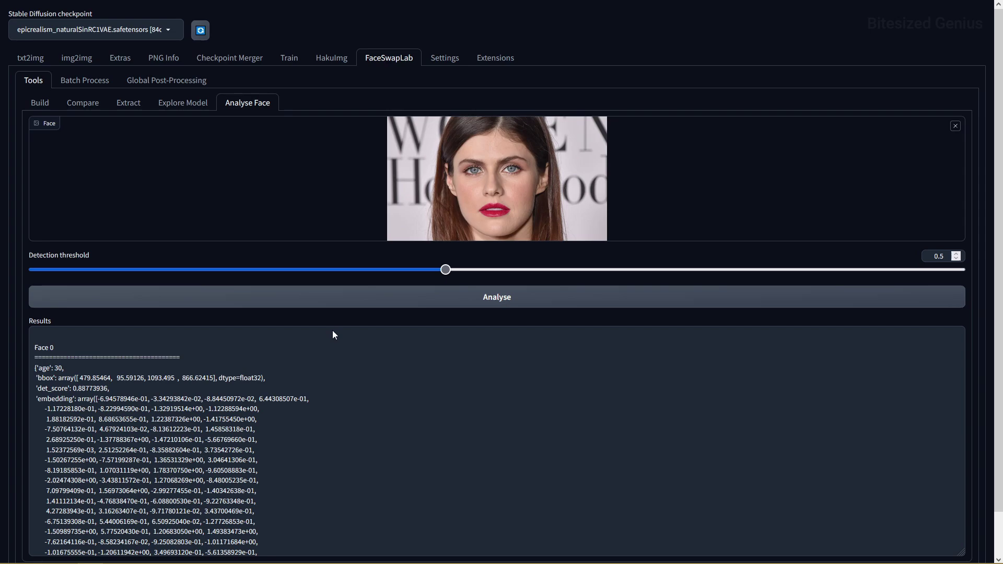
drag(447, 286, 158, 270)
click(167, 297)
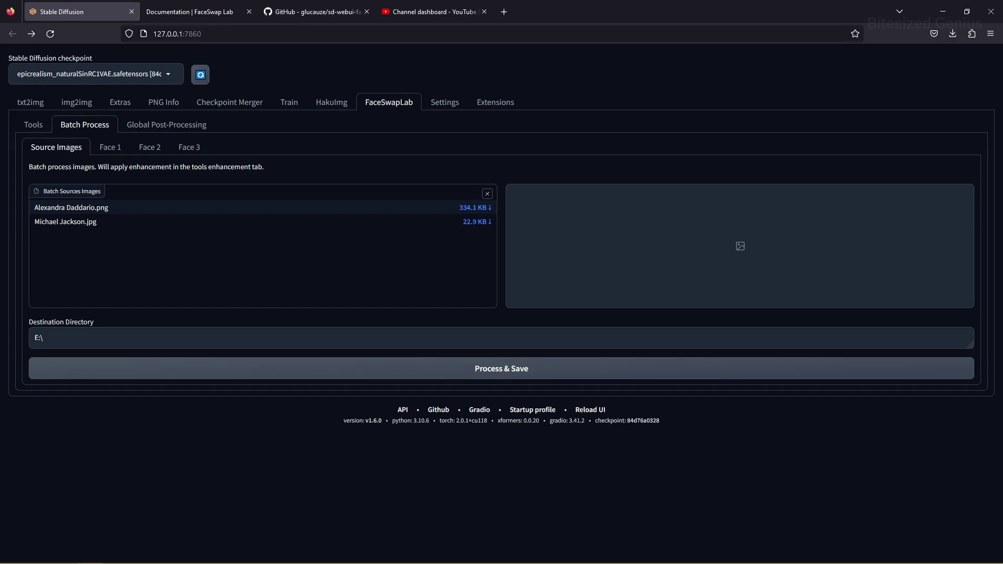
- View the Face 1 and Face 2 batch-process settings
click(110, 147)
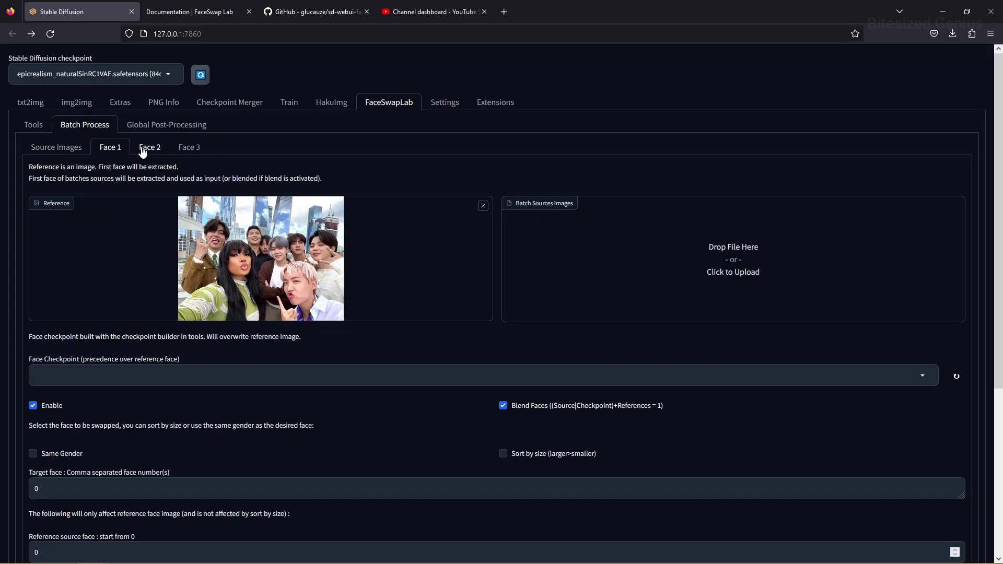
click(142, 149)
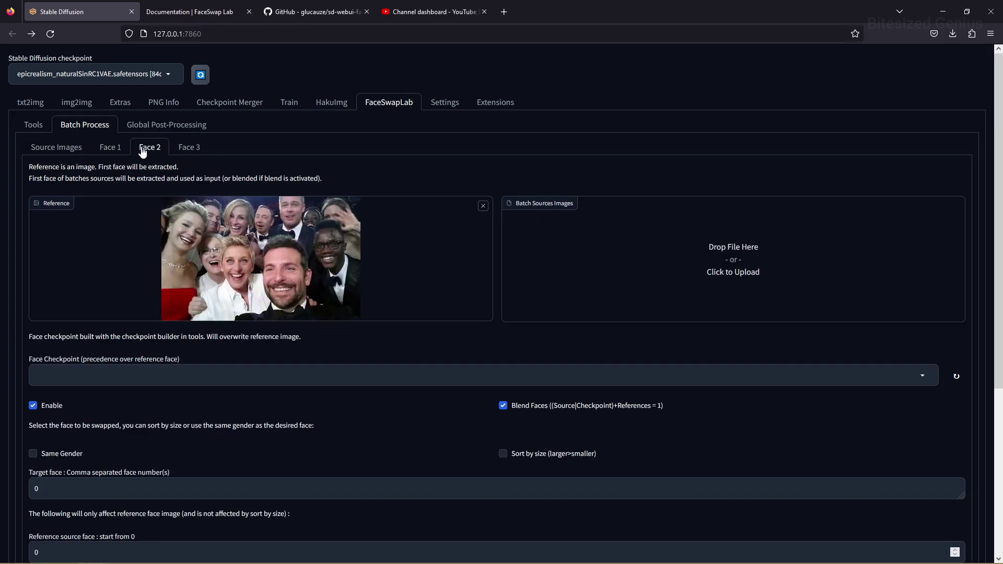